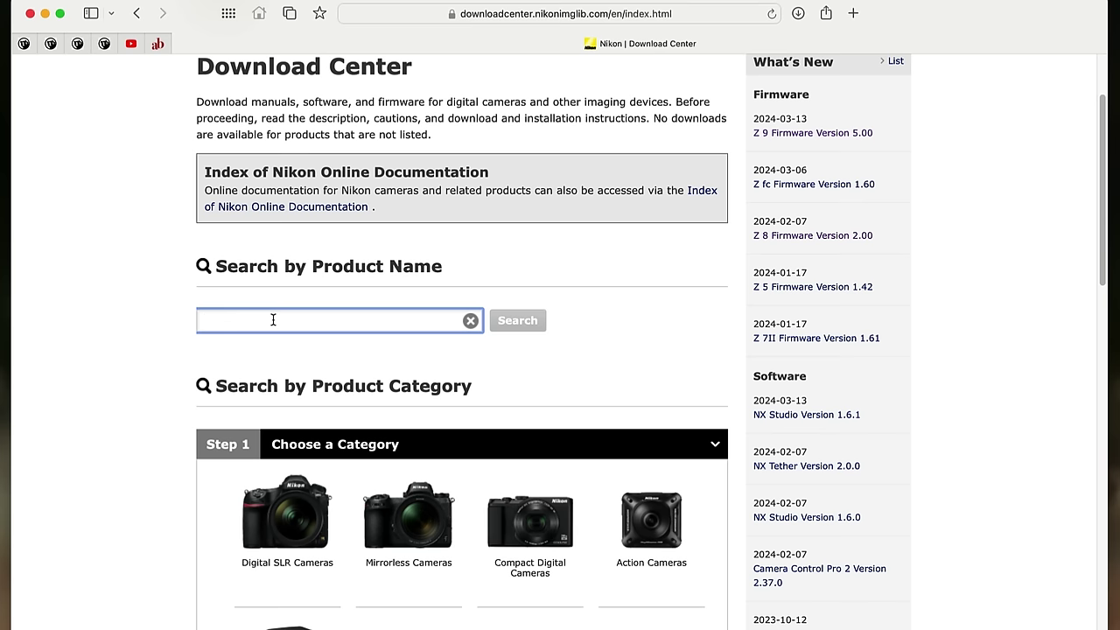
# - Search by product name for 100-400 and open the NIKKOR Z 100-400mm f/4.5-5.6 VR S product page
pyautogui.write('100')
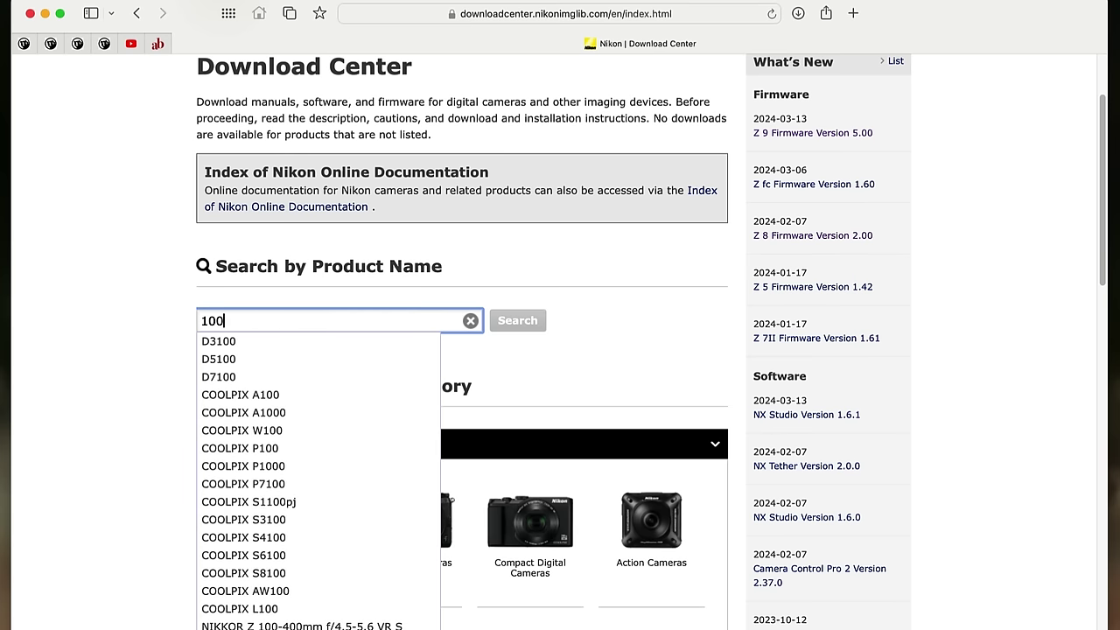
pyautogui.write('-400')
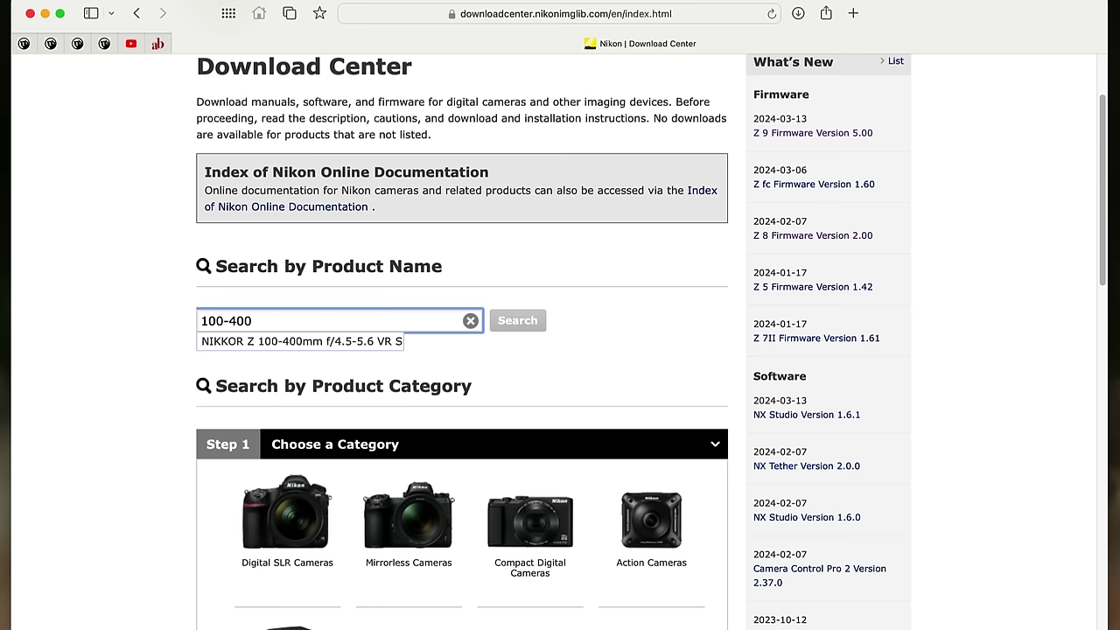
pyautogui.click(294, 346)
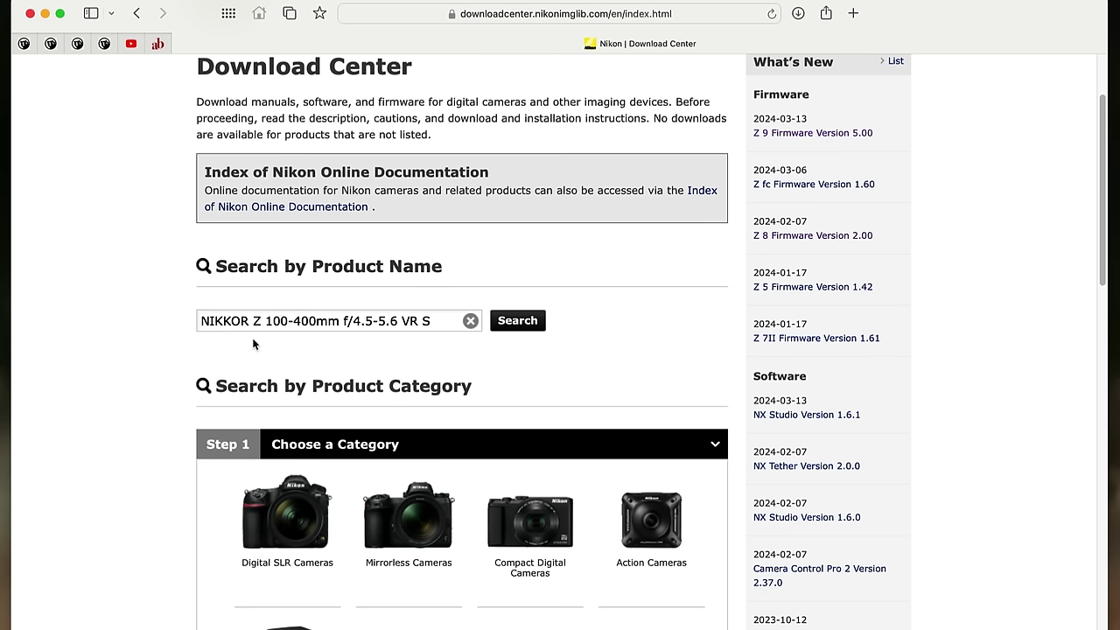
pyautogui.click(516, 322)
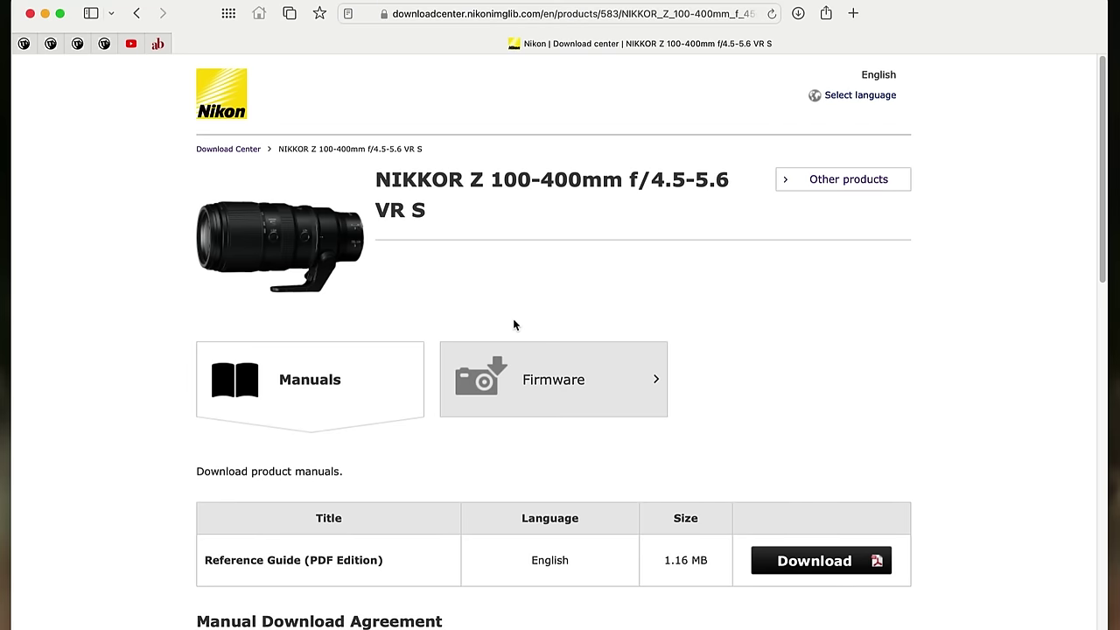
# - Open the download page for the lens's Ver.1.10 firmware
pyautogui.click(543, 379)
pyautogui.scroll(-4, 543, 377)
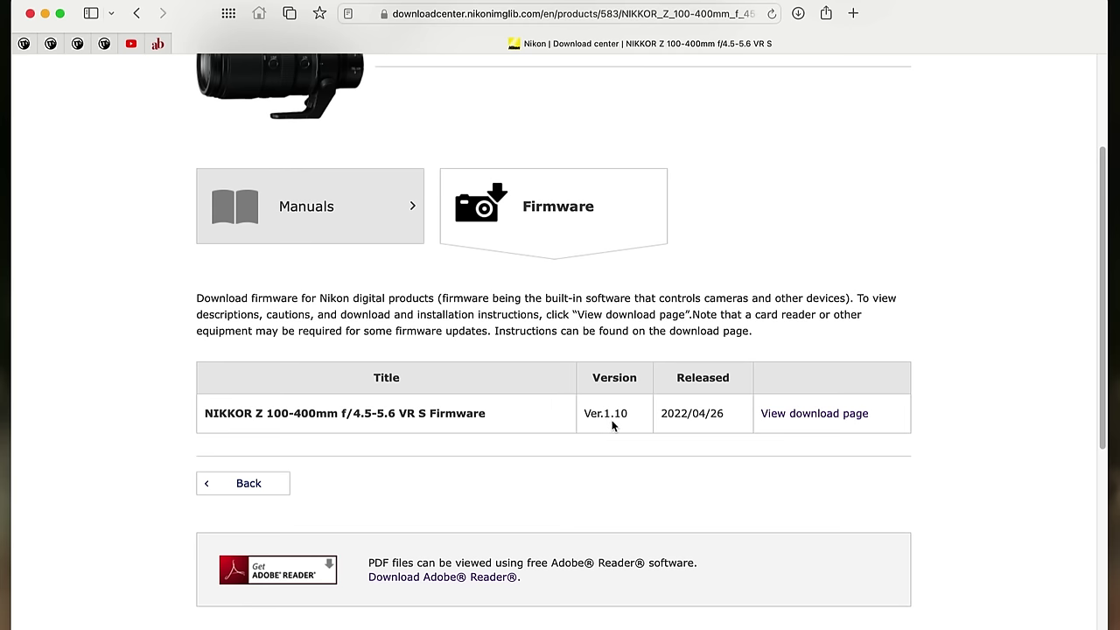
pyautogui.click(823, 414)
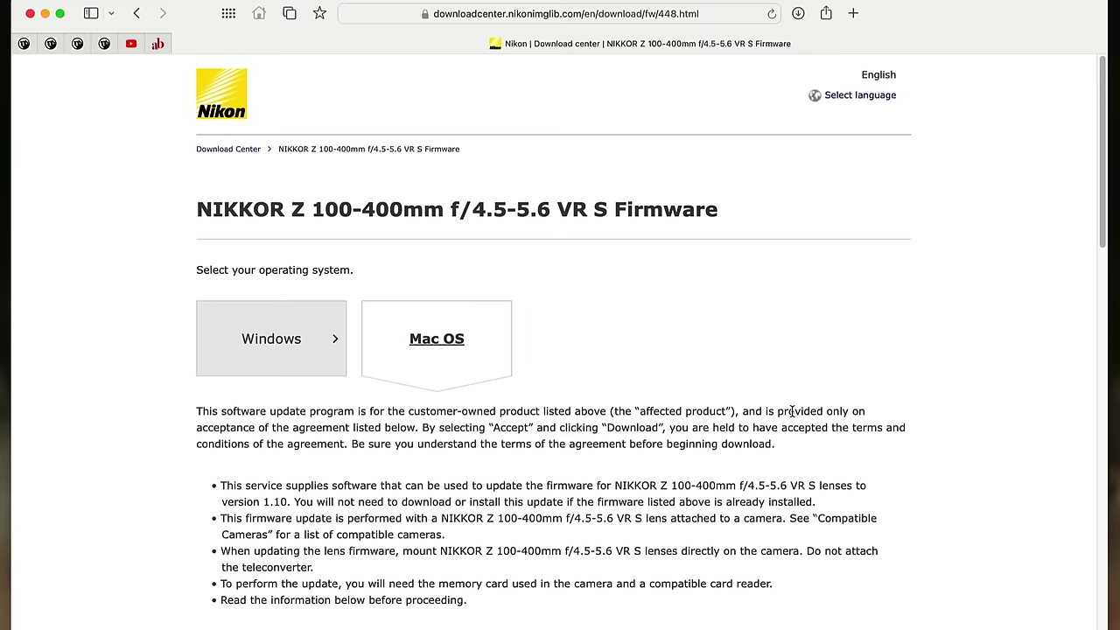
# - Accept the End User License Agreement and download the Mac OS firmware file F-MLZ100_400F45_56VRS0110M.dmg
pyautogui.scroll(-5, 432, 356)
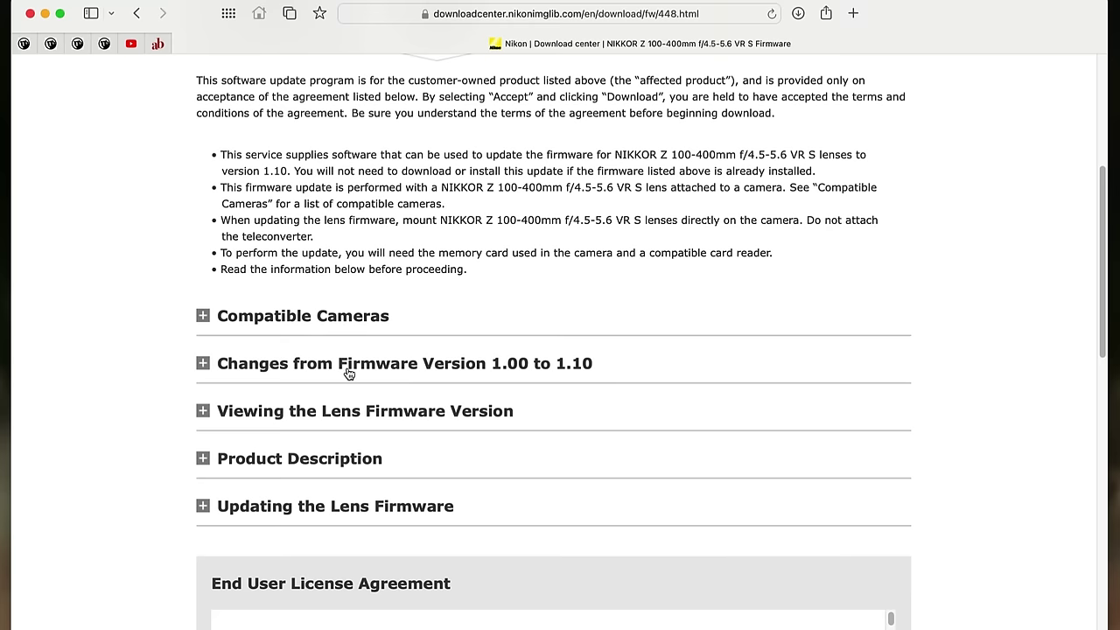
pyautogui.scroll(-2, 348, 374)
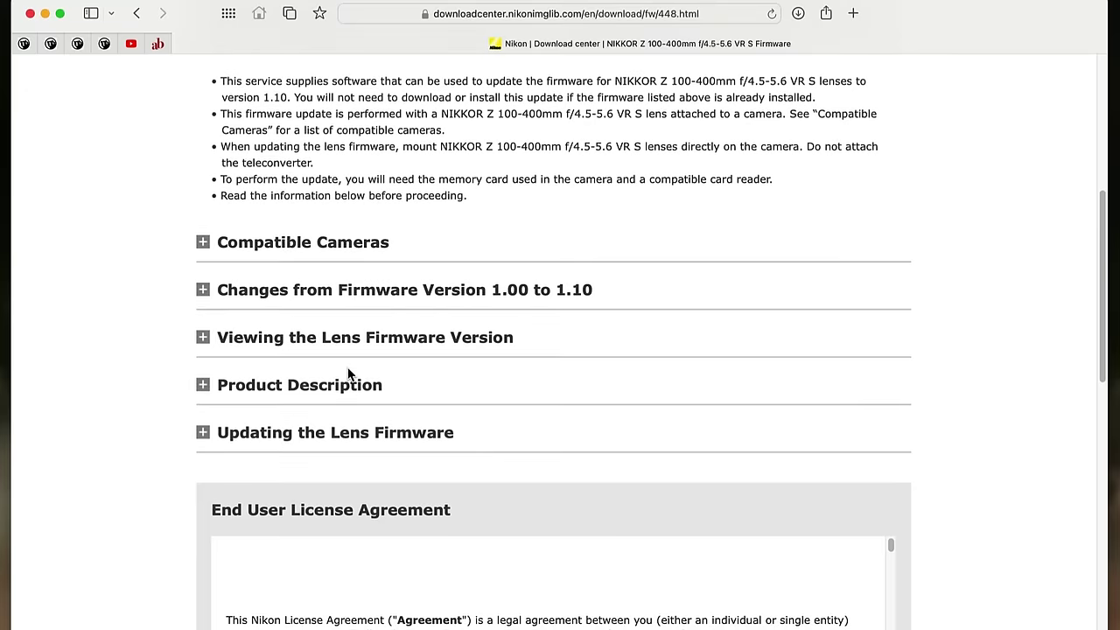
pyautogui.scroll(-5, 347, 373)
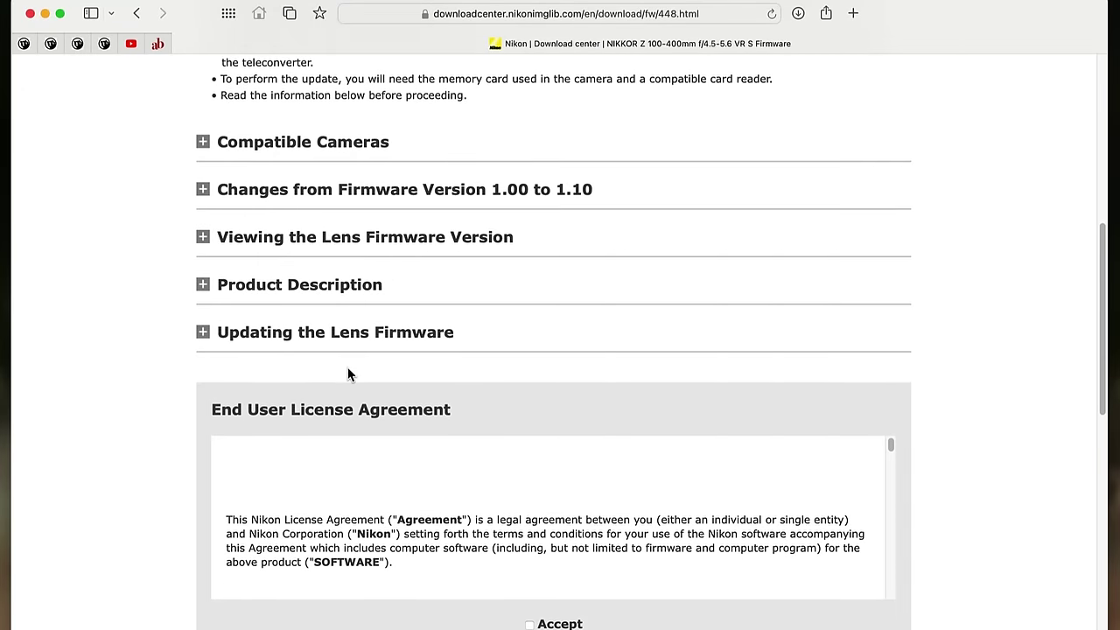
pyautogui.scroll(-2, 347, 374)
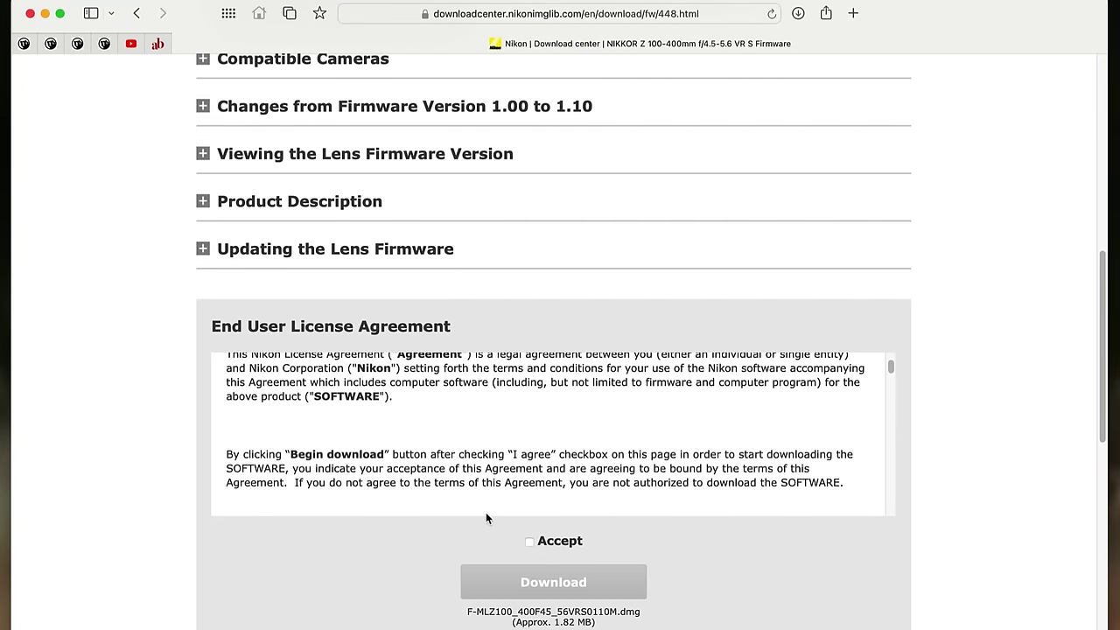
pyautogui.click(529, 543)
pyautogui.scroll(-4, 454, 534)
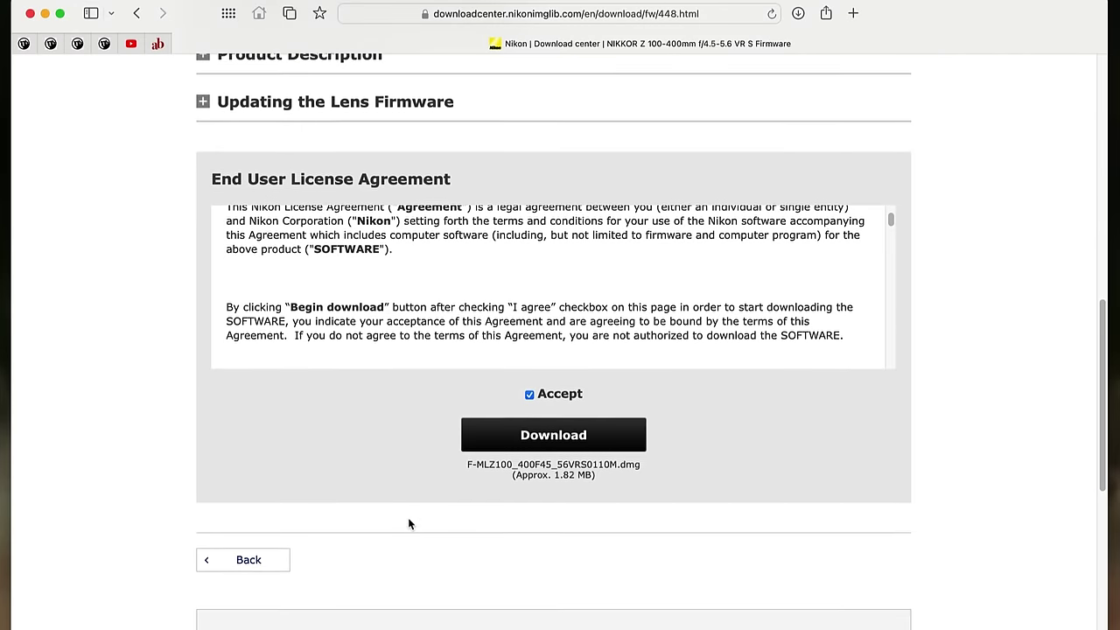
pyautogui.click(561, 439)
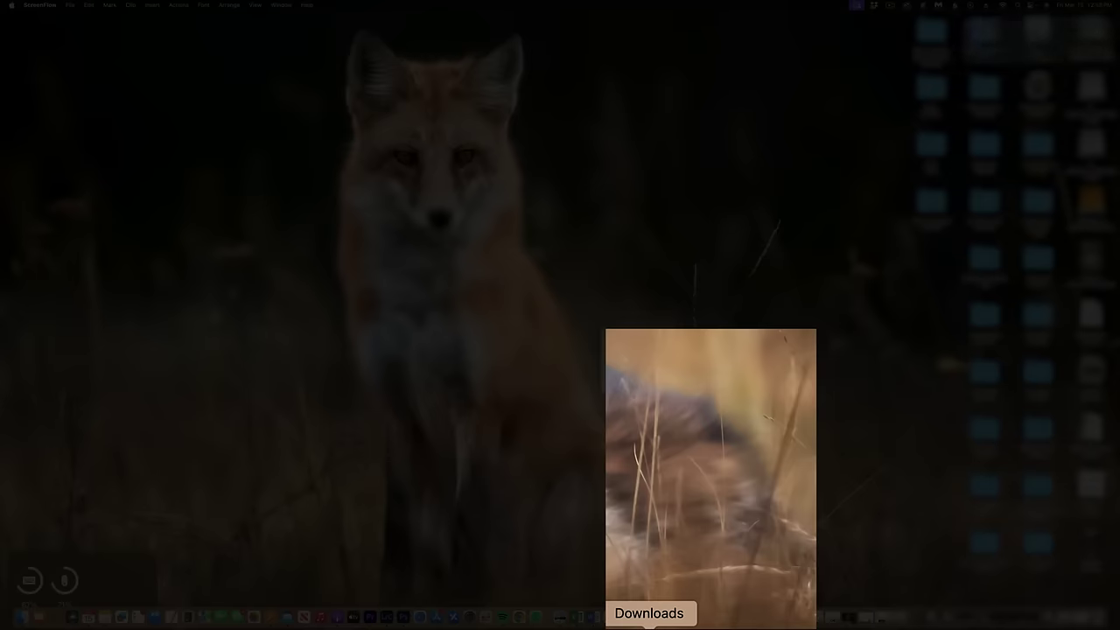
# - In Finder, open the downloaded F-MLZ100_400F45_56VRS0110M.dmg from Downloads and open its Z100_400F45_56VRSUpdate folder
pyautogui.rightClick(670, 612)
pyautogui.click(671, 603)
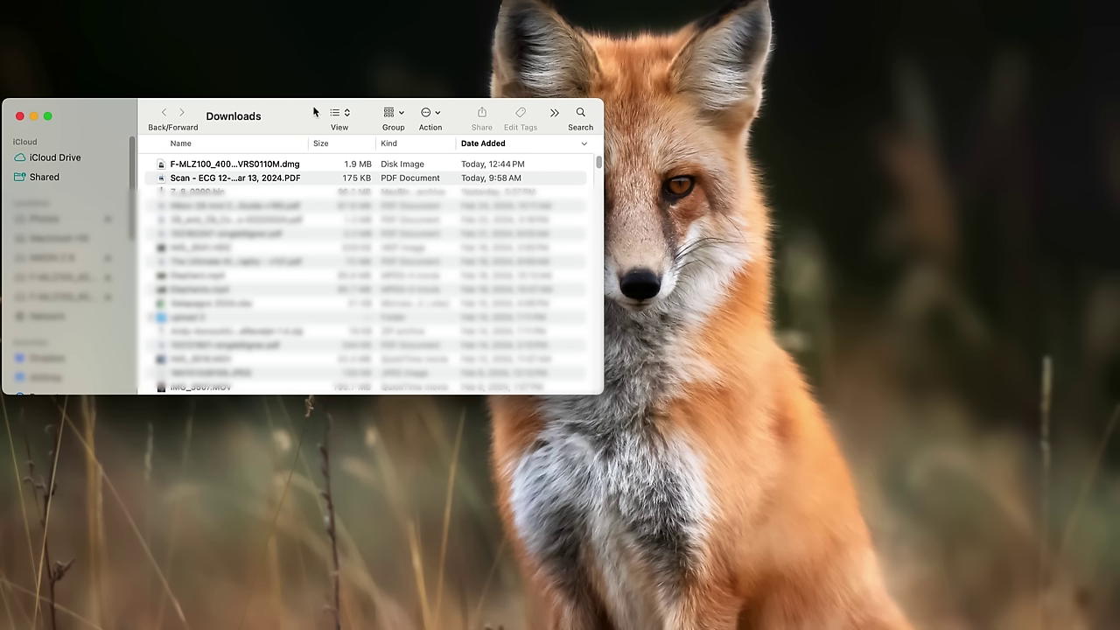
pyautogui.doubleClick(263, 165)
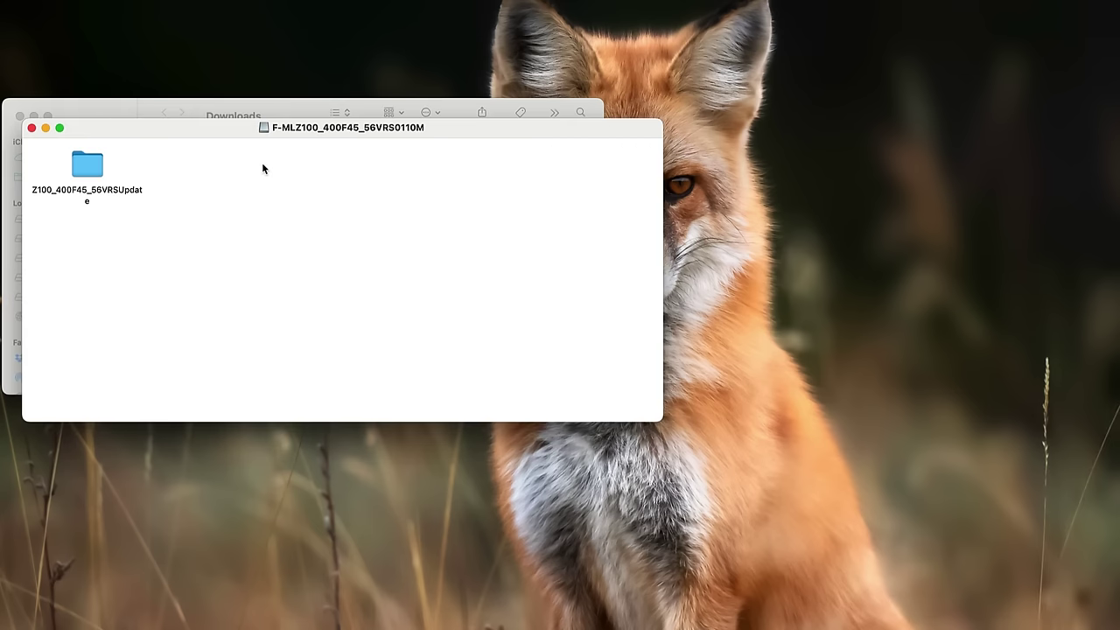
pyautogui.doubleClick(88, 172)
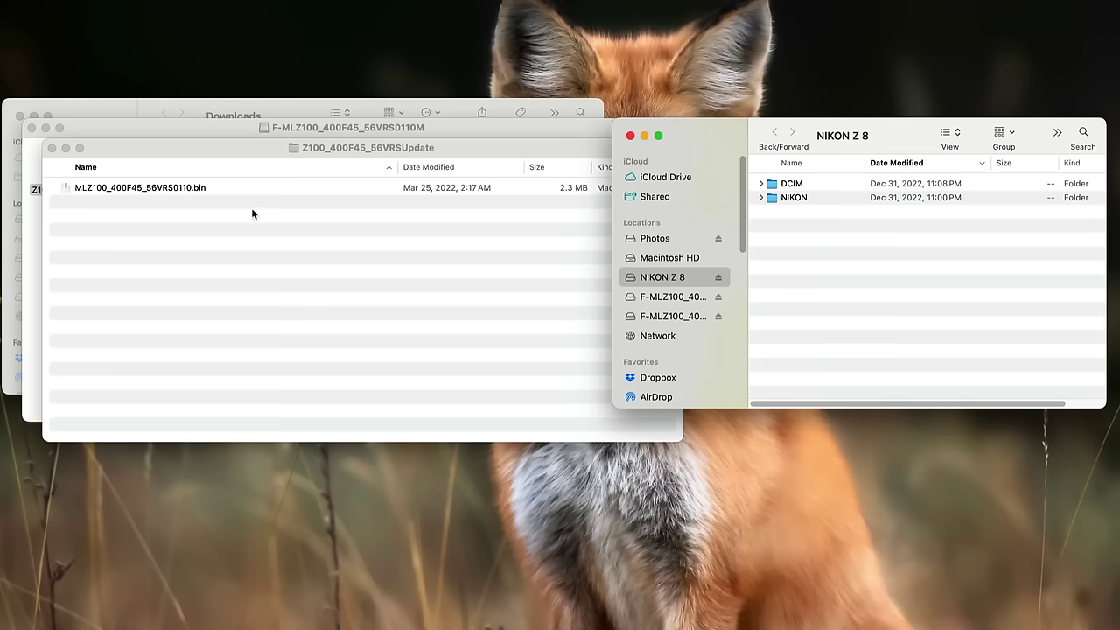
# - Copy MLZ100_400F45_56VRS0110.bin to the root level of the NIKON Z 8 memory card
pyautogui.click(136, 191)
pyautogui.click(135, 189)
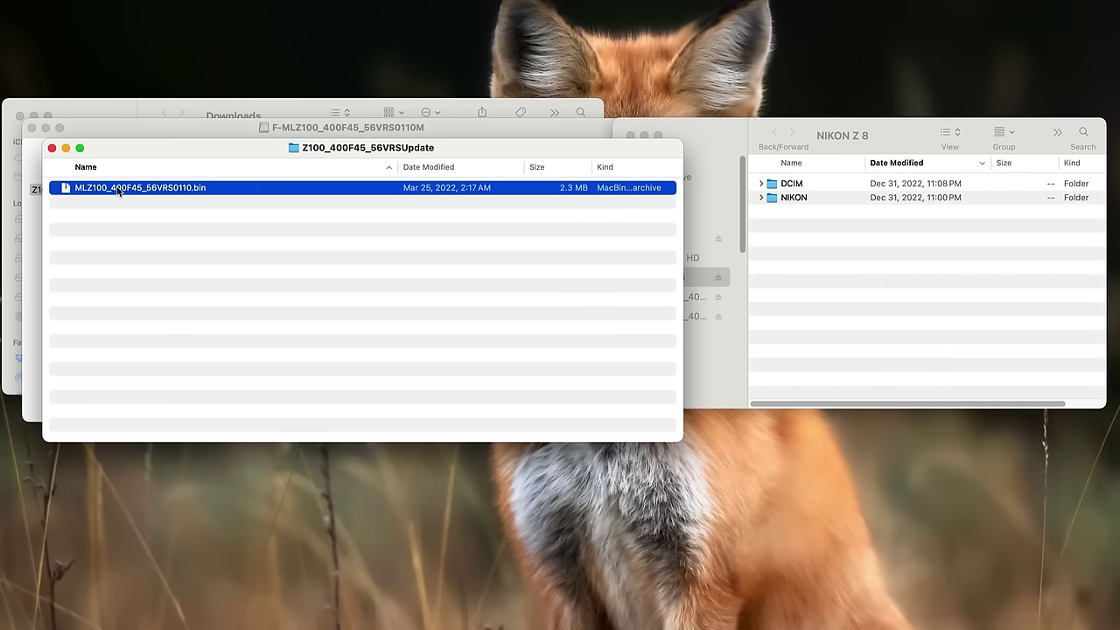
pyautogui.moveTo(121, 190); pyautogui.dragTo(829, 268)
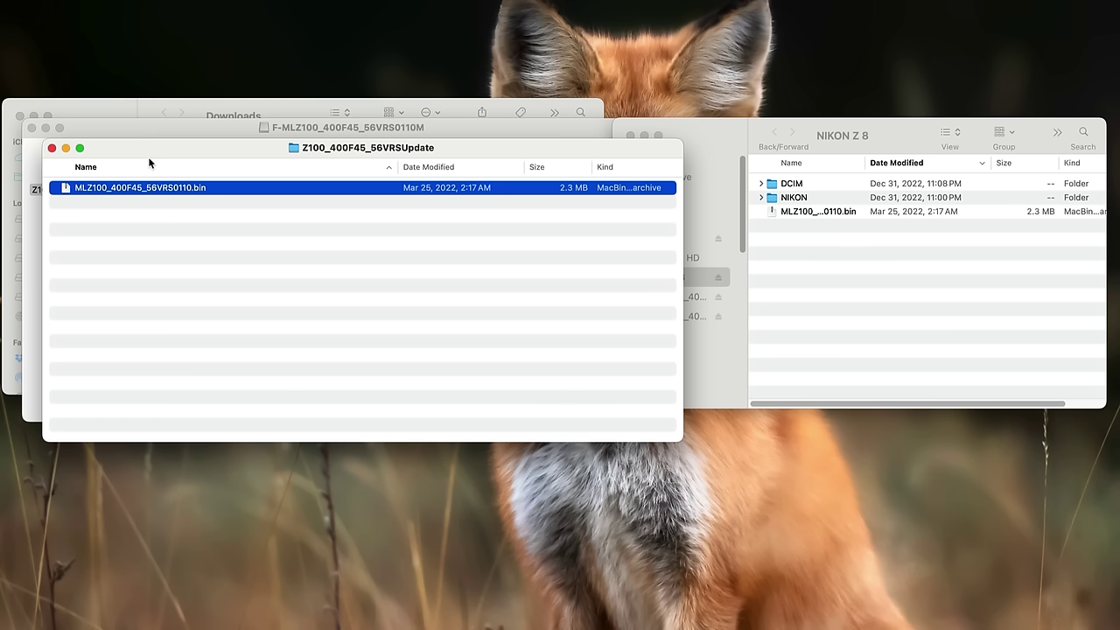
pyautogui.click(108, 104)
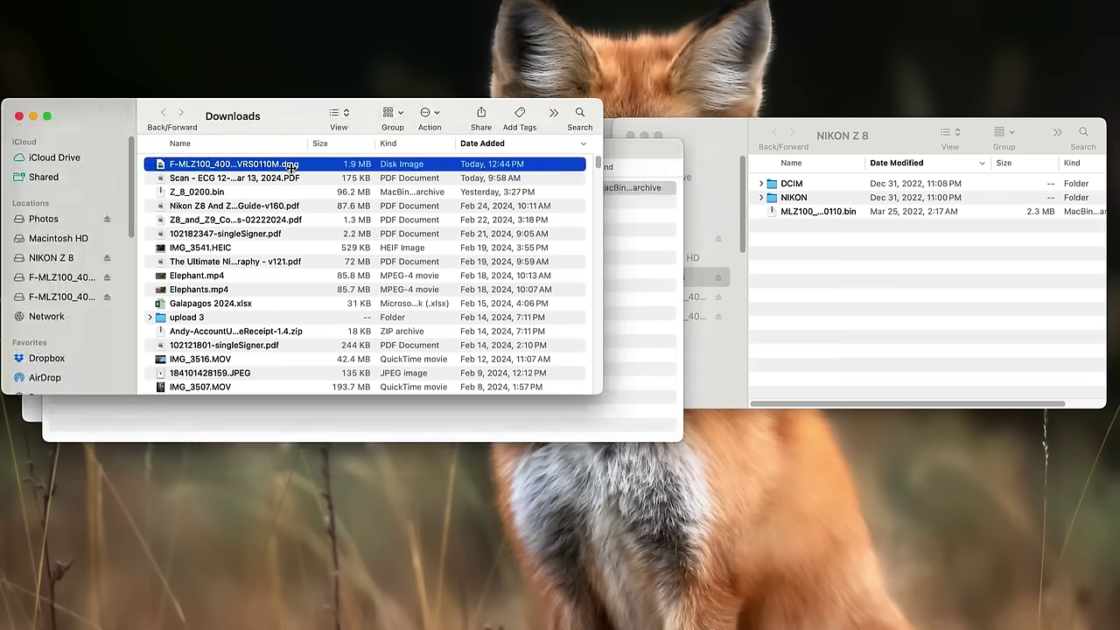
pyautogui.click(876, 257)
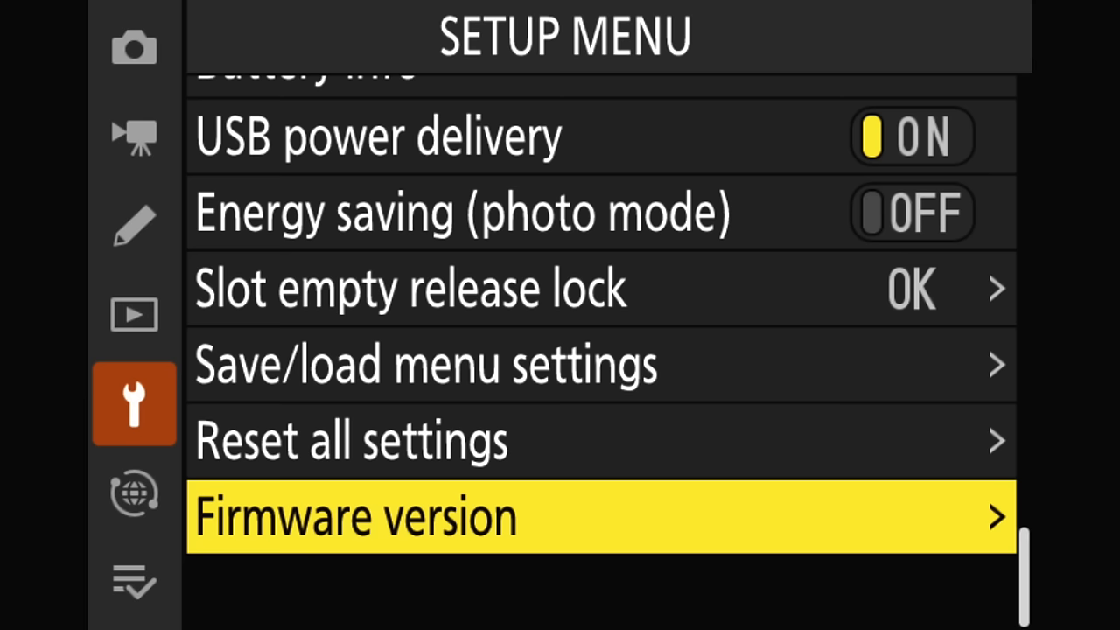
# - In the camera's setup menu, update the lens firmware (LF) to version 1.10
pyautogui.press('Return')
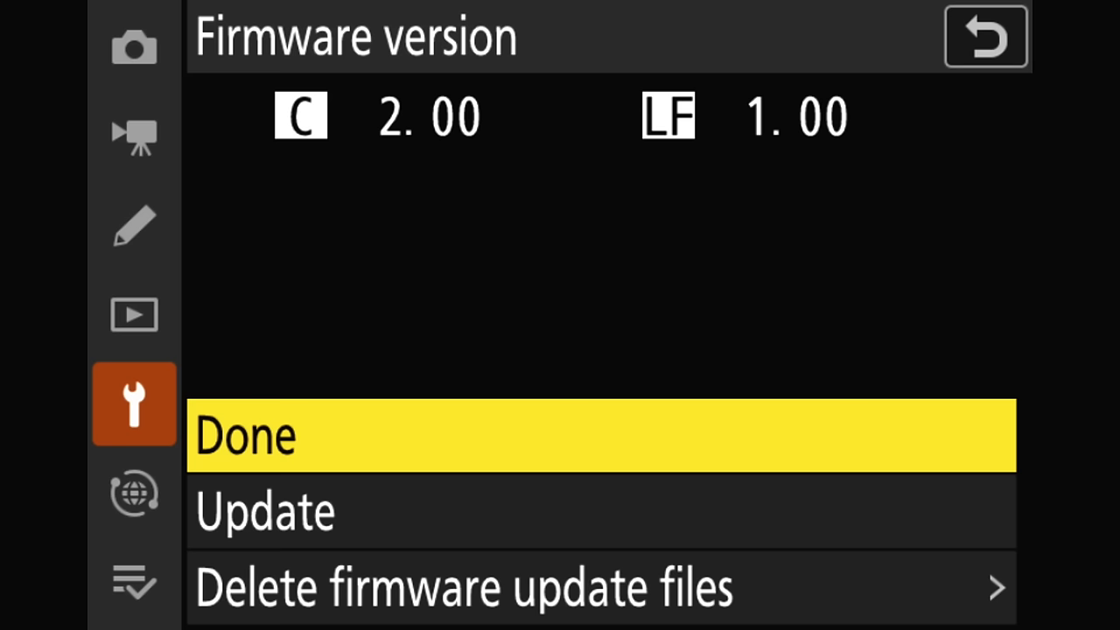
pyautogui.press('Down')
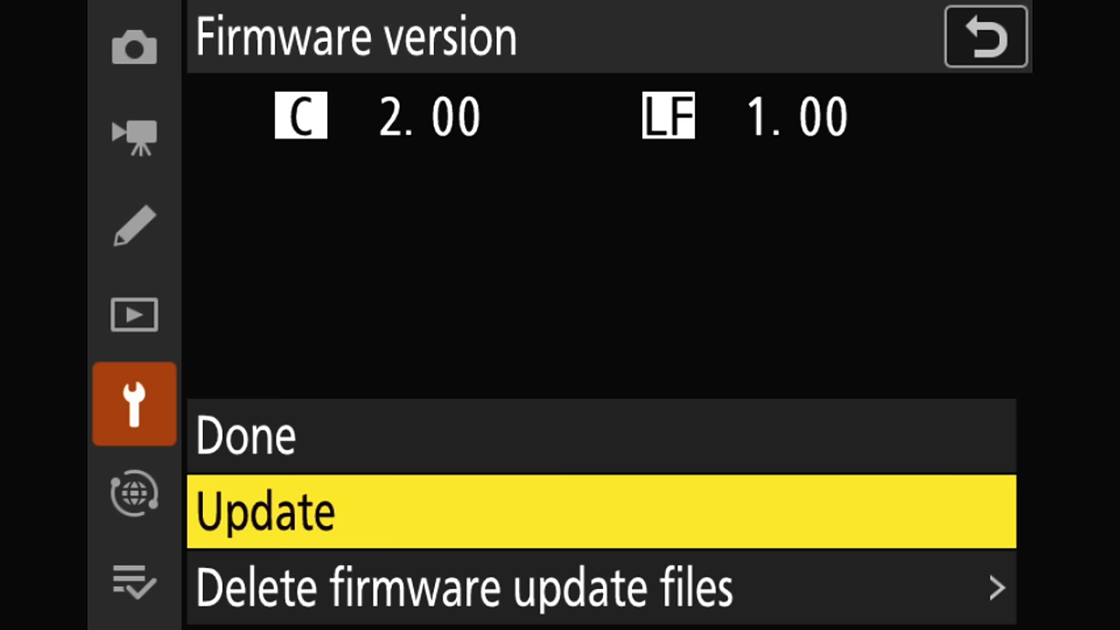
pyautogui.press('Return')
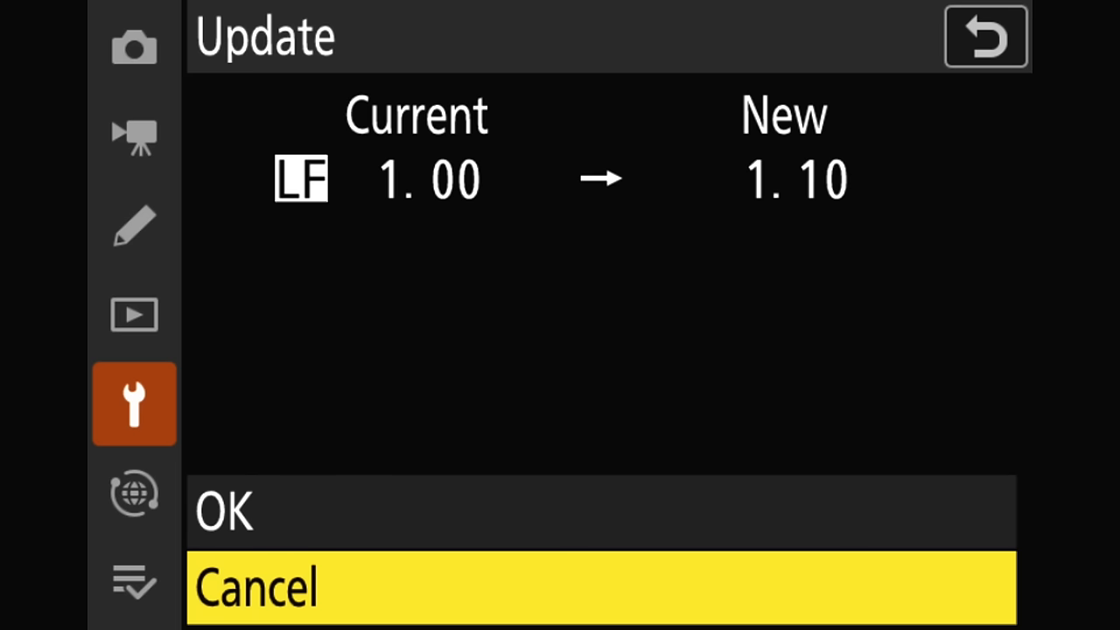
pyautogui.press('Up')
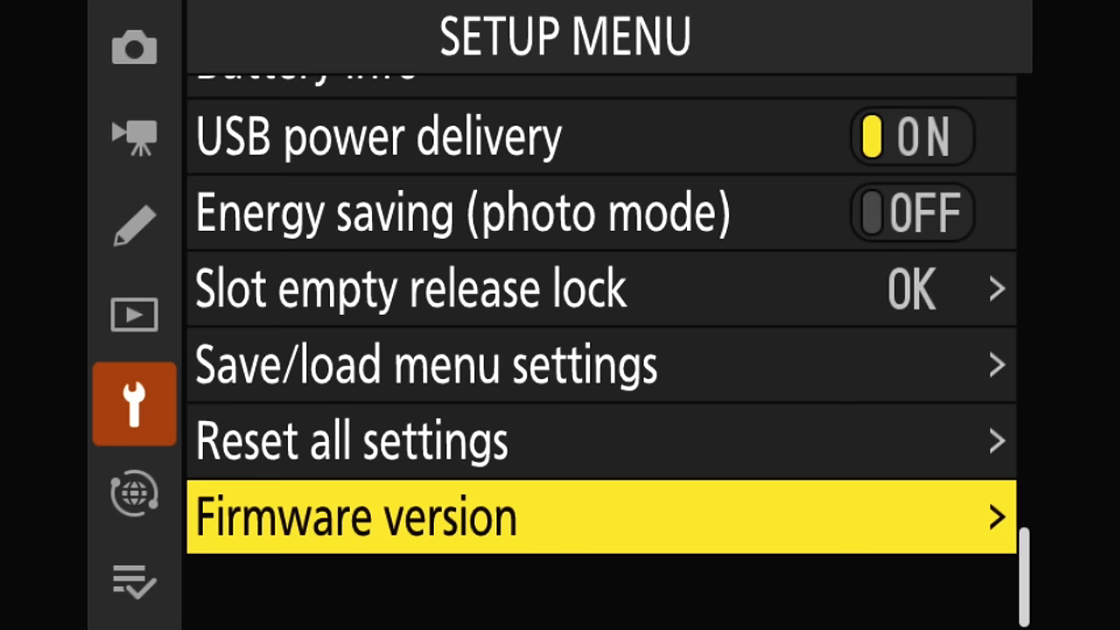
# - Reopen the camera's firmware version screen and delete the lens firmware update files from the card
pyautogui.press('Return')
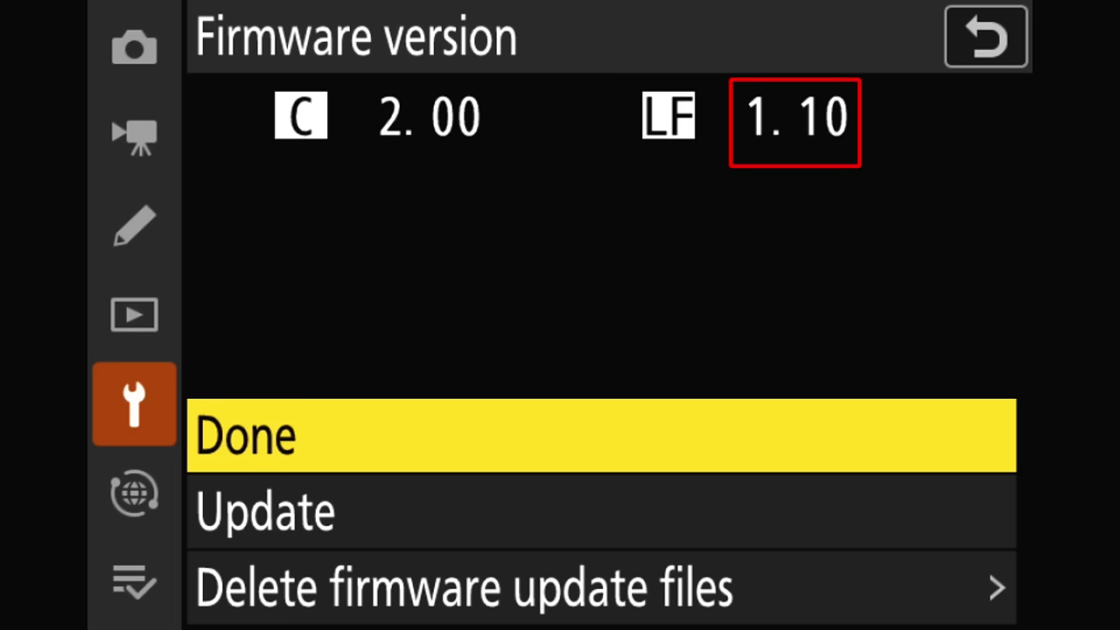
pyautogui.press('Down')
pyautogui.press('Down')
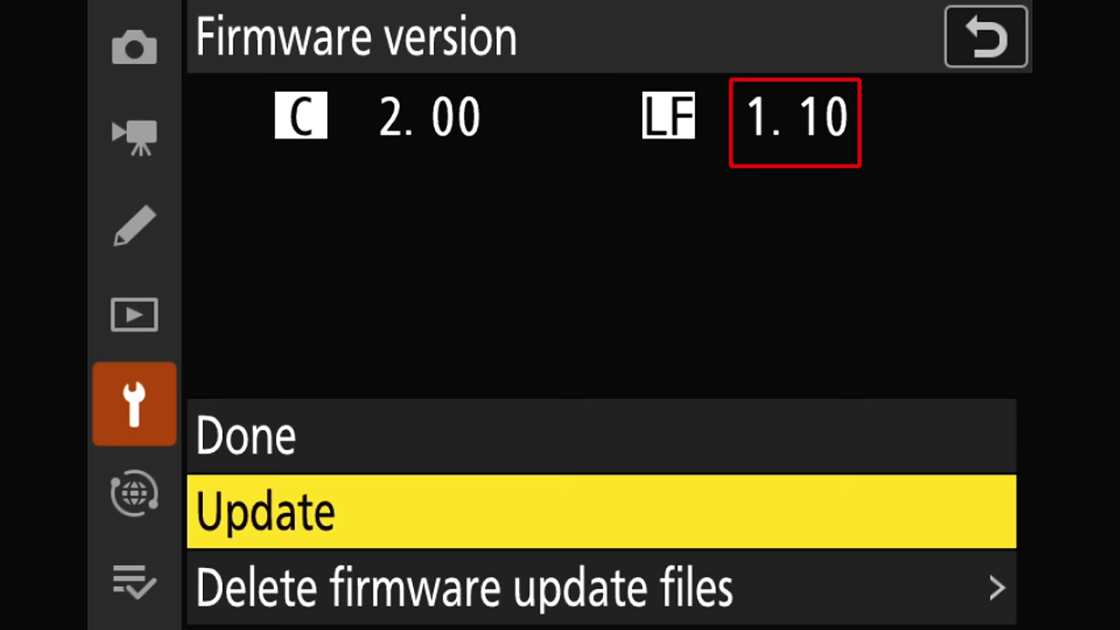
pyautogui.press('Right')
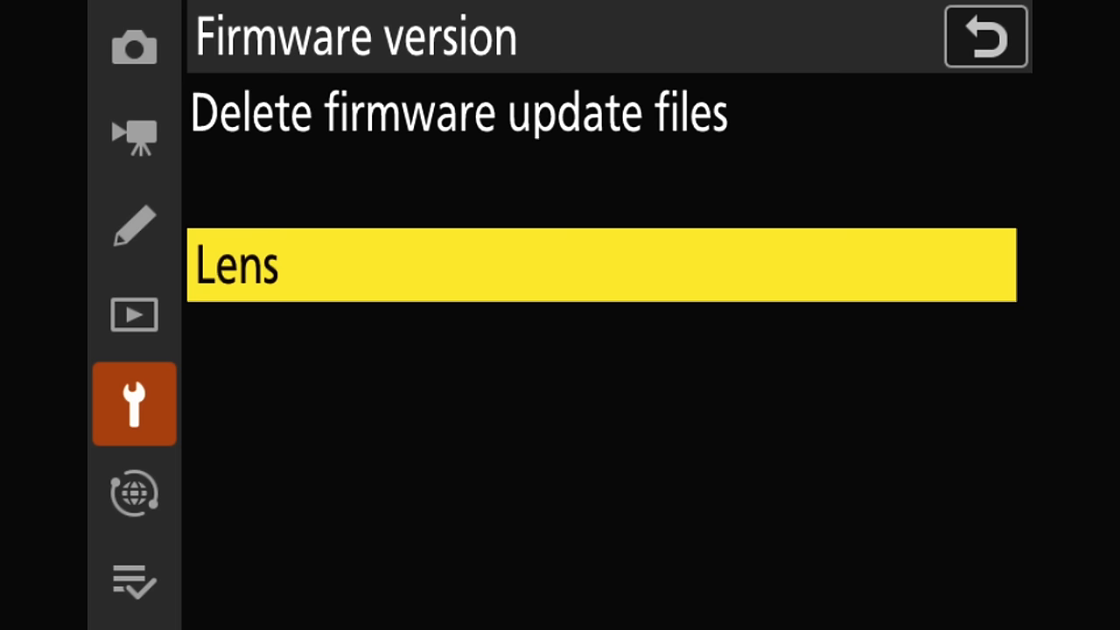
pyautogui.press('Return')
pyautogui.press('Up')
pyautogui.press('Return')
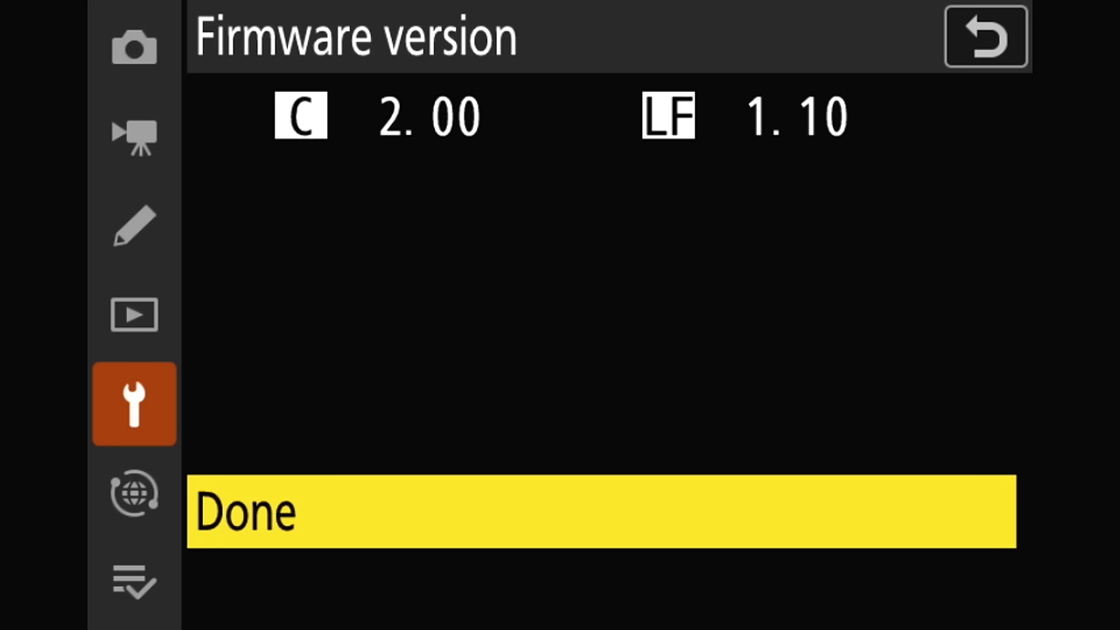